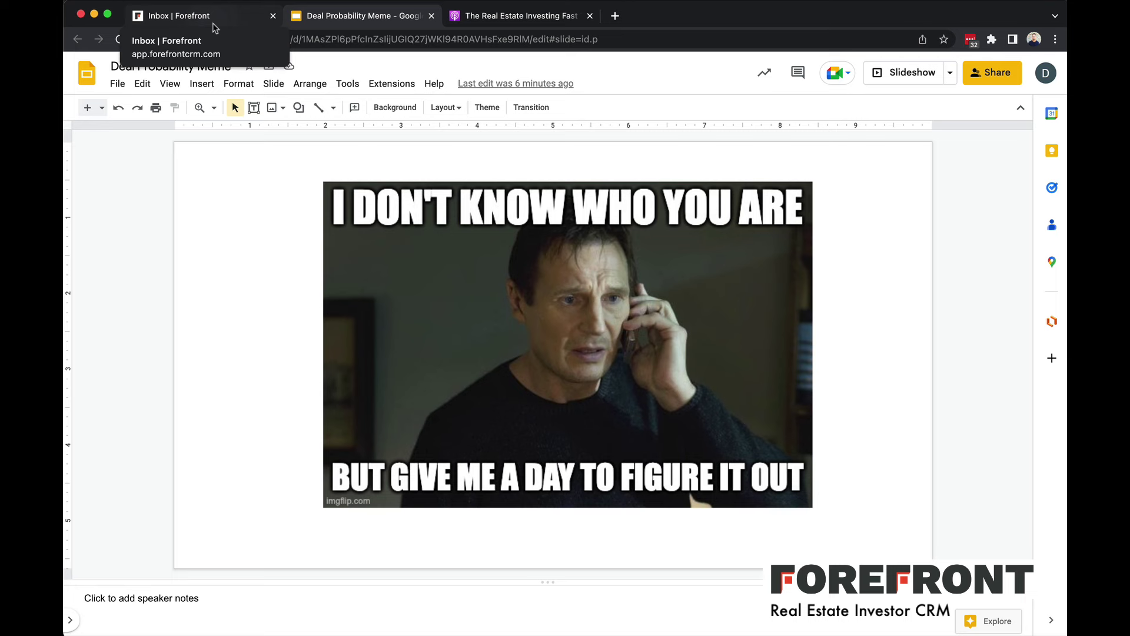
Switch to the Forefront inbox and highlight the seller's 12/2/2022 message in the Lead Comm Log, then clear it
left_click(216, 26)
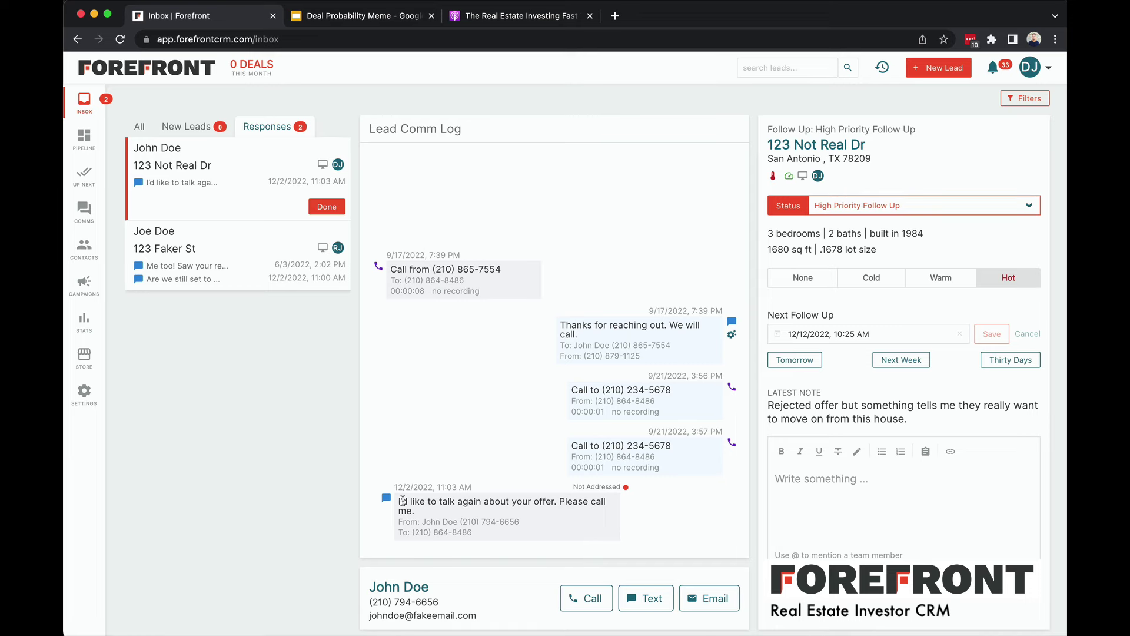
left_click_drag(396, 503, 611, 495)
left_click(513, 528)
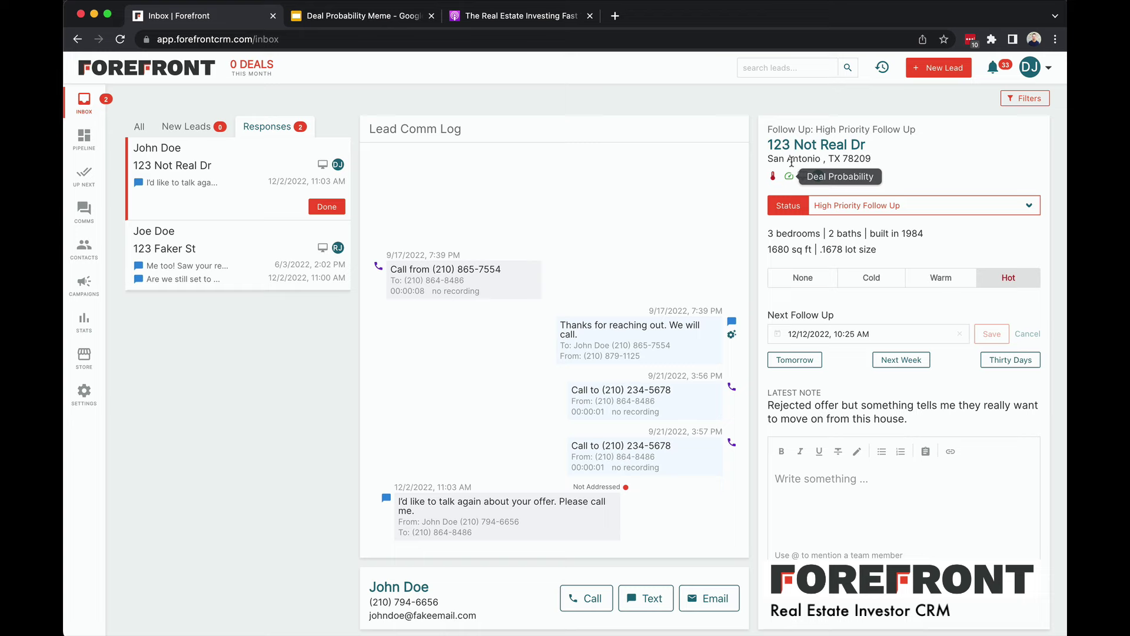
Open the 123 Not Real Dr lead record from the right panel title
left_click(795, 151)
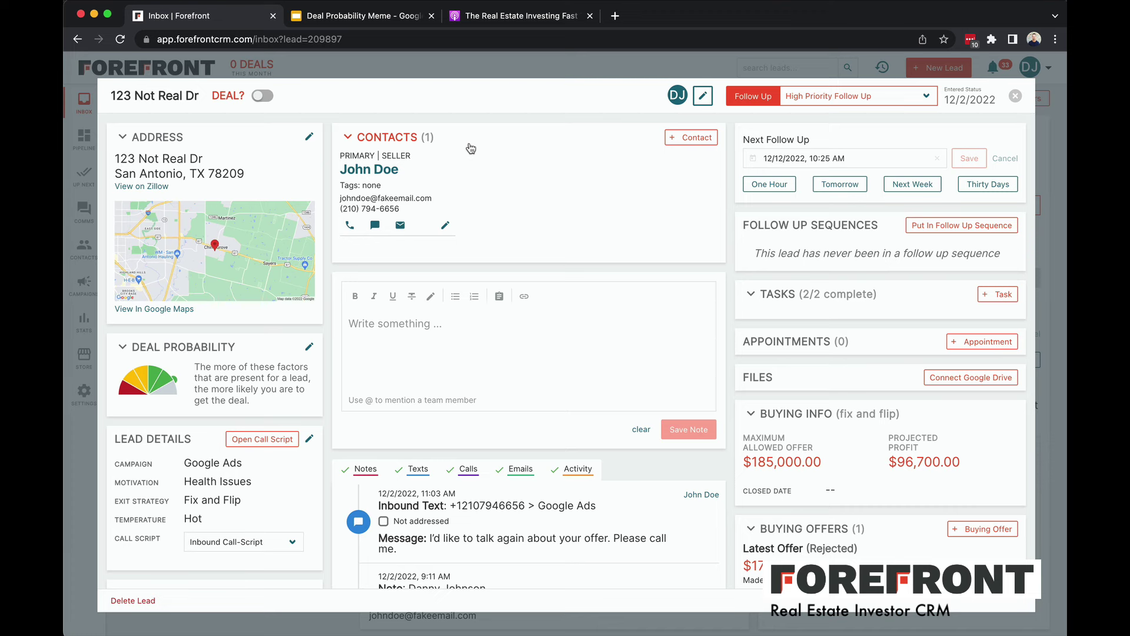
Switch to The Real Estate Investing Fast Track podcast page and scroll through its episode list
left_click(507, 22)
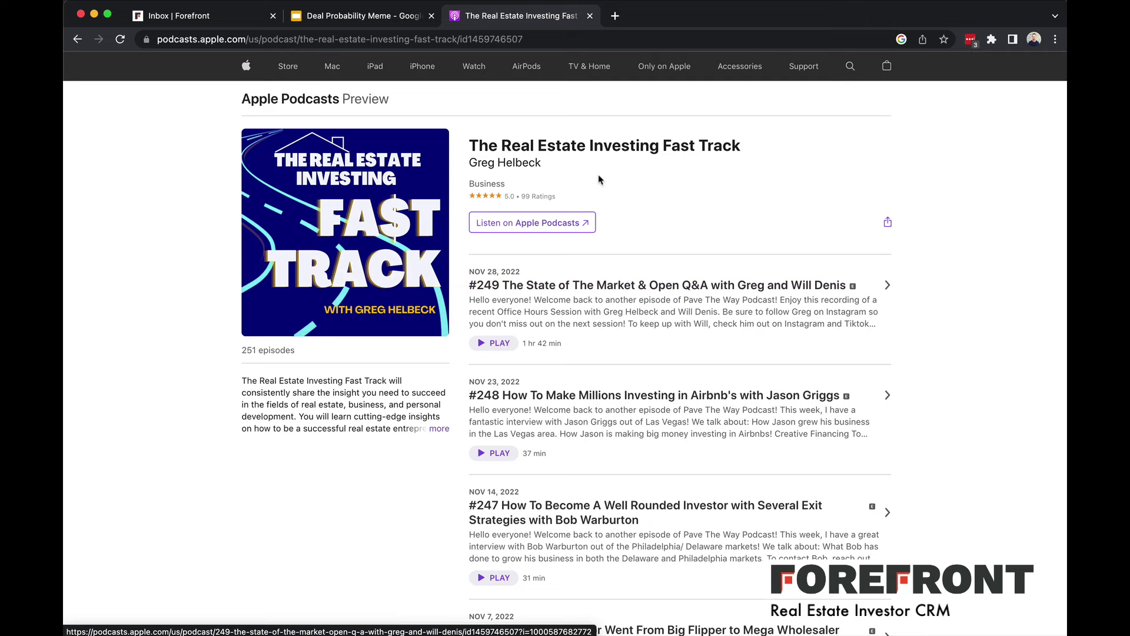
scroll(600, 306, "down", 2)
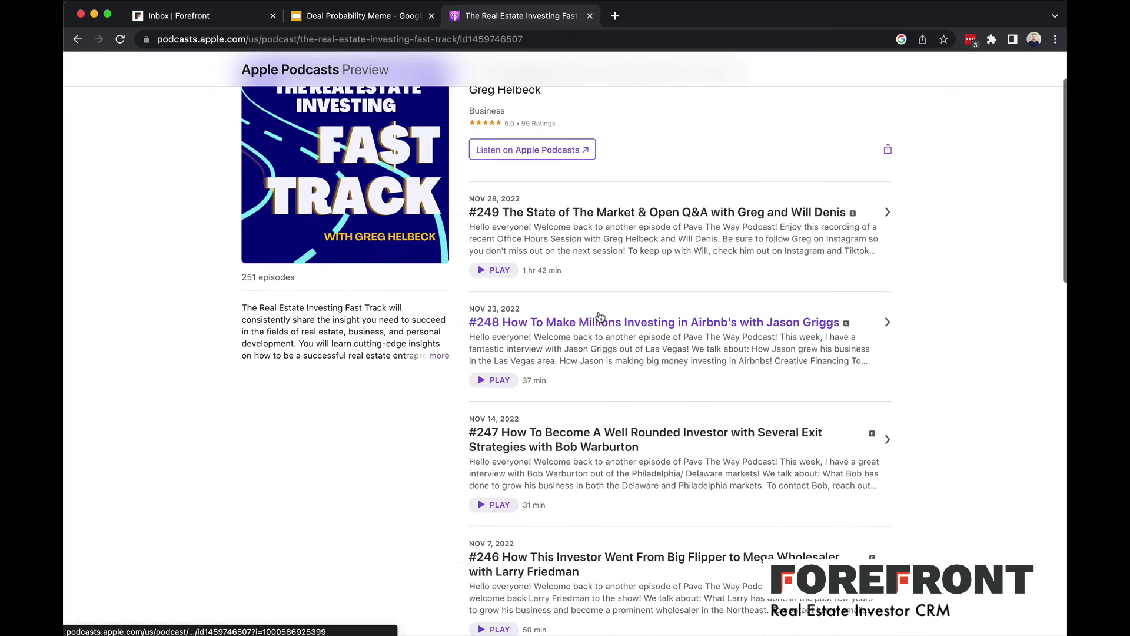
scroll(600, 316, "down", 1)
scroll(600, 316, "up", 3)
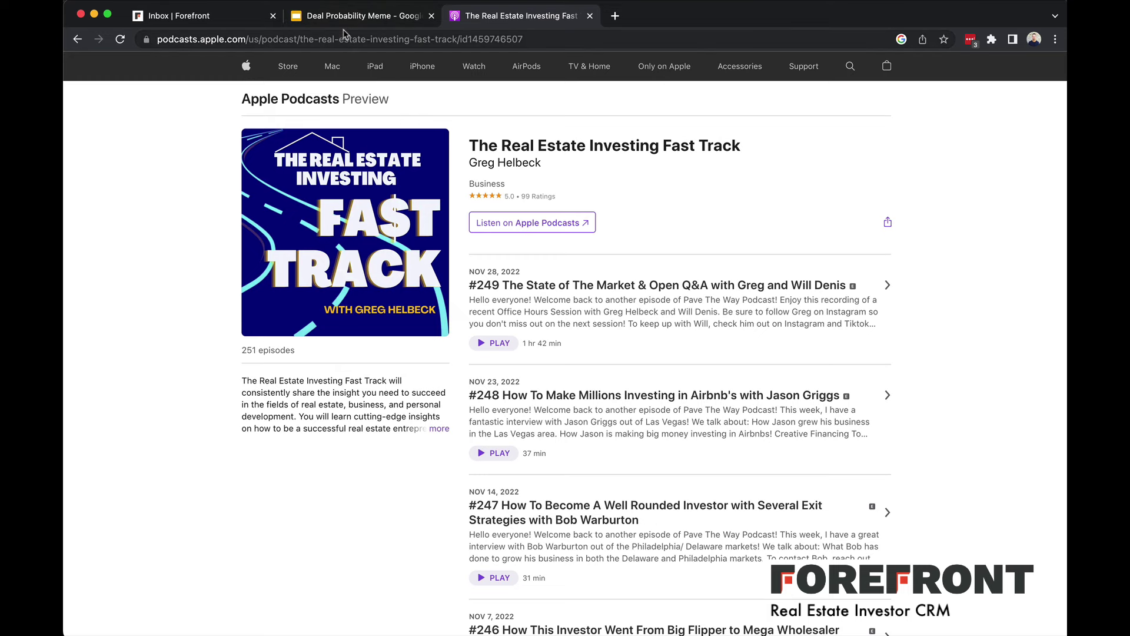
Return to the 123 Not Real Dr record and expand the Deal Probability section to show its Yes/No answers
left_click(224, 21)
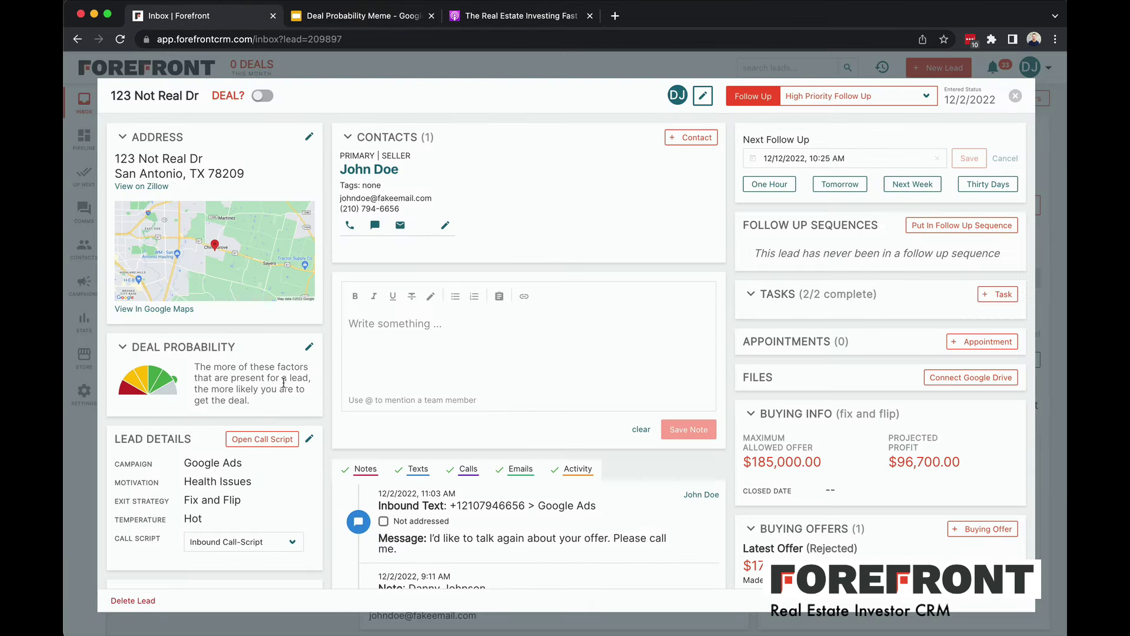
left_click(129, 352)
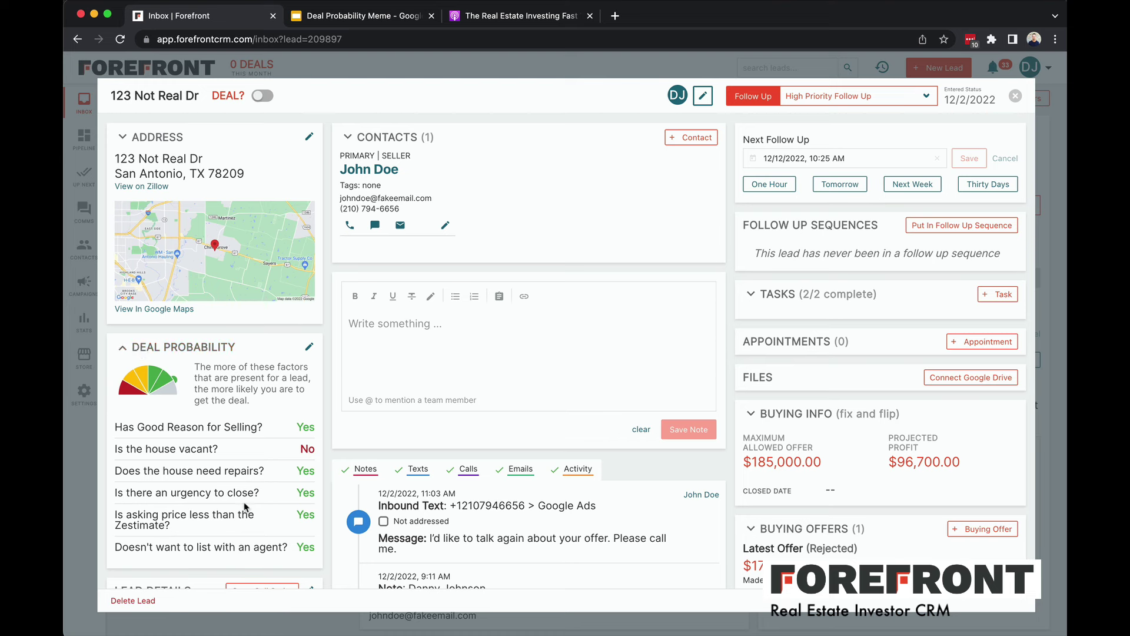
scroll(246, 508, "down", 1)
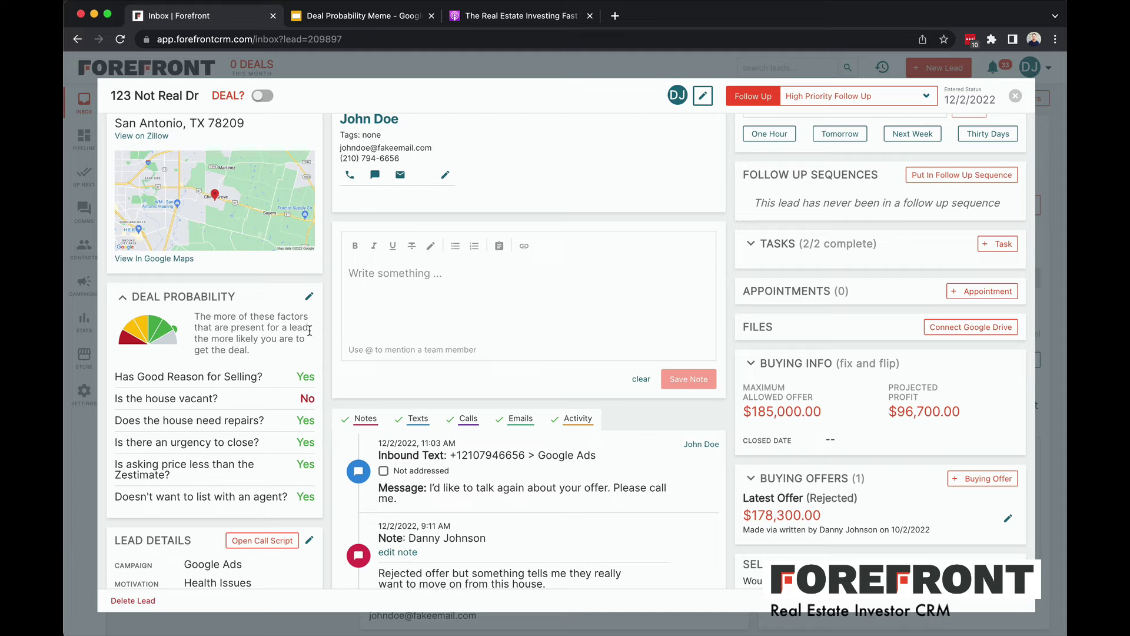
Uncheck Texts, Calls, Emails and Activity to leave only notes, then close the 123 Not Real Dr record
left_click(418, 419)
left_click(468, 419)
left_click(520, 419)
left_click(577, 419)
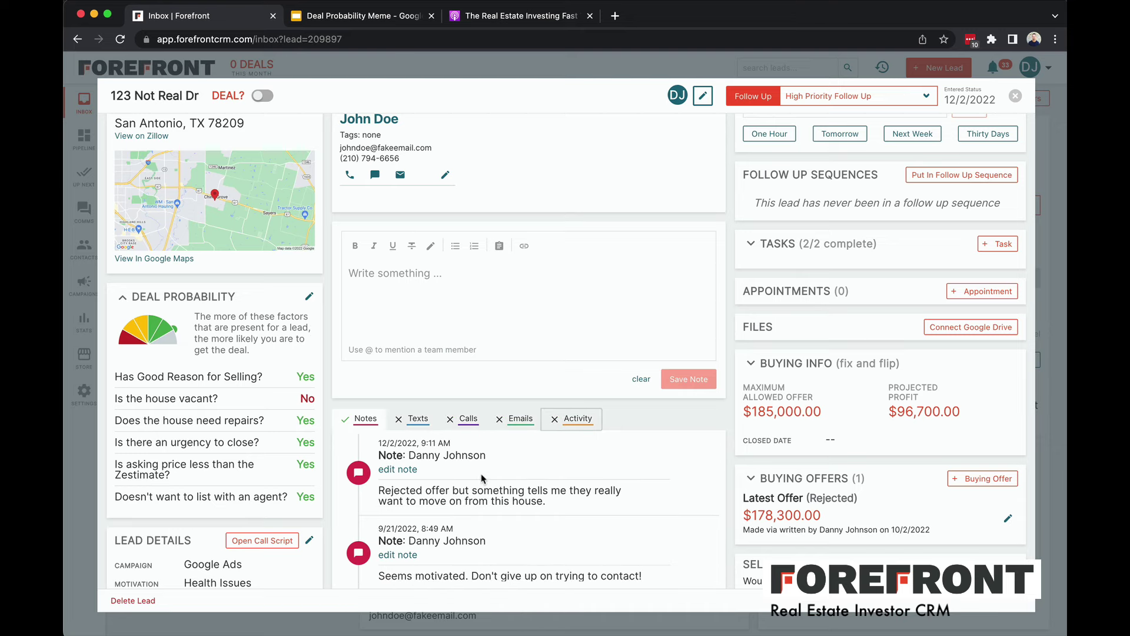
scroll(482, 478, "down", 4)
scroll(360, 358, "up", 5)
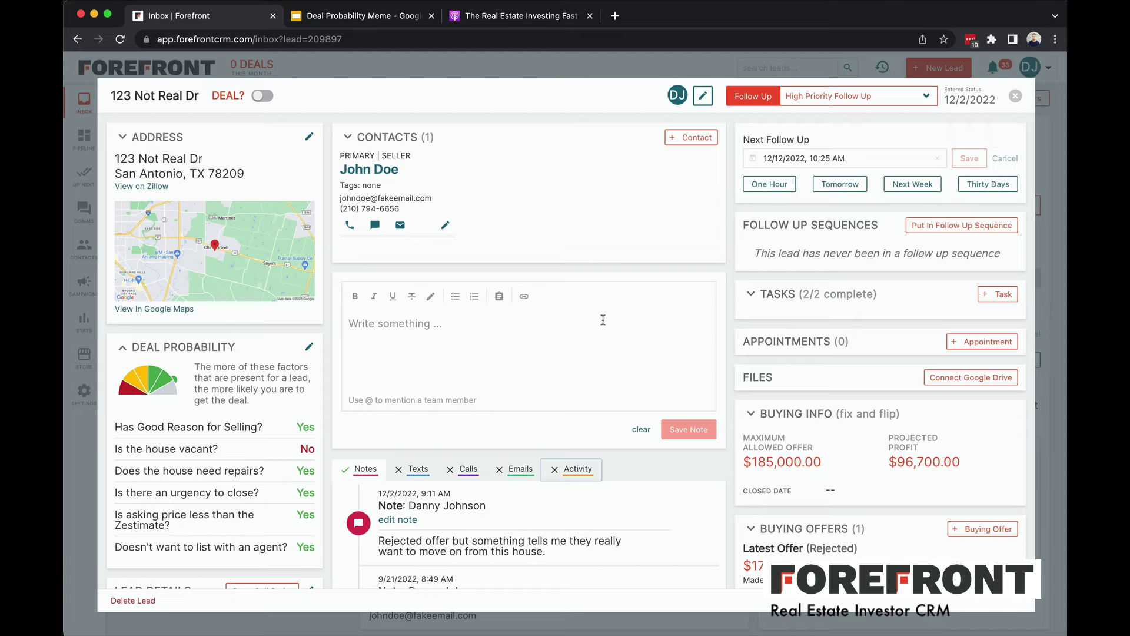
left_click(1014, 98)
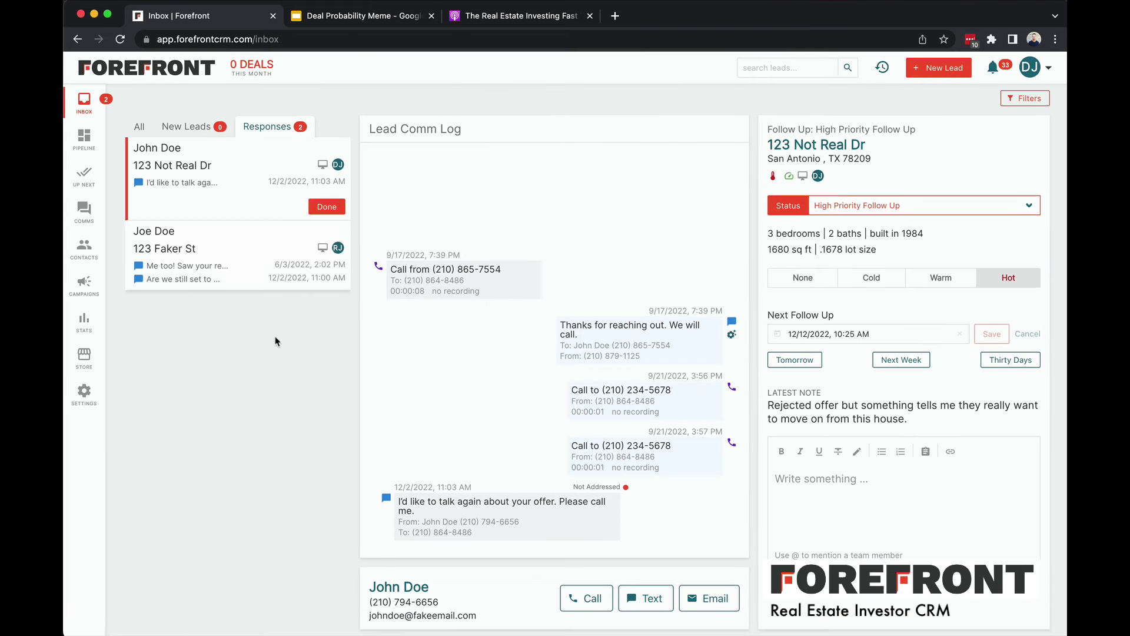
Open the 123 Faker St conversation and highlight its question about closing next week
left_click(262, 268)
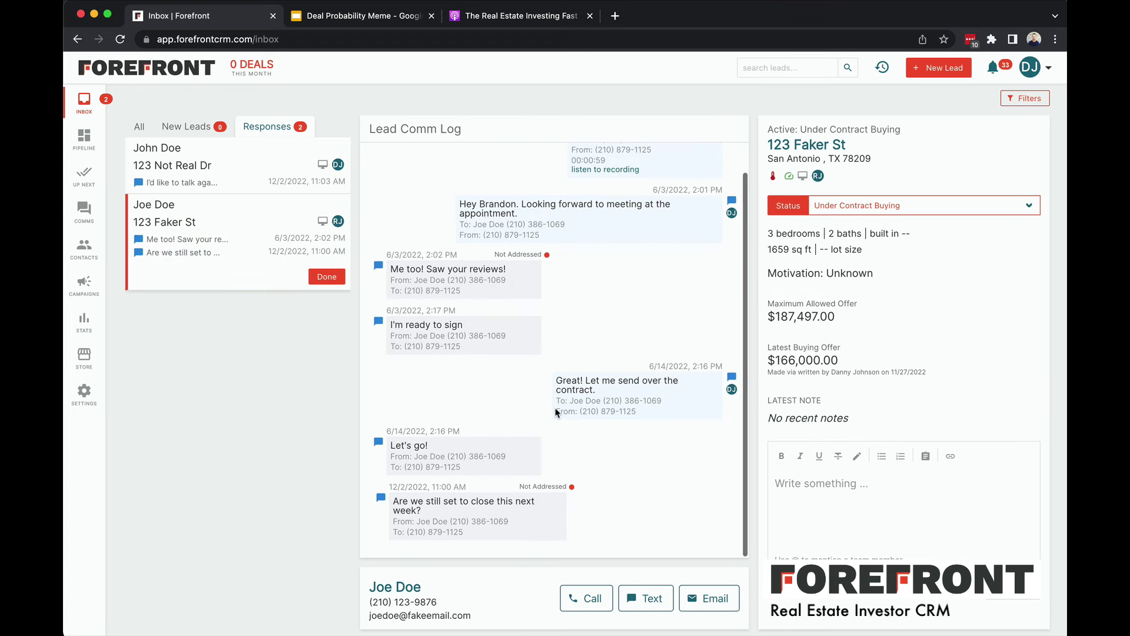
left_click_drag(395, 501, 440, 516)
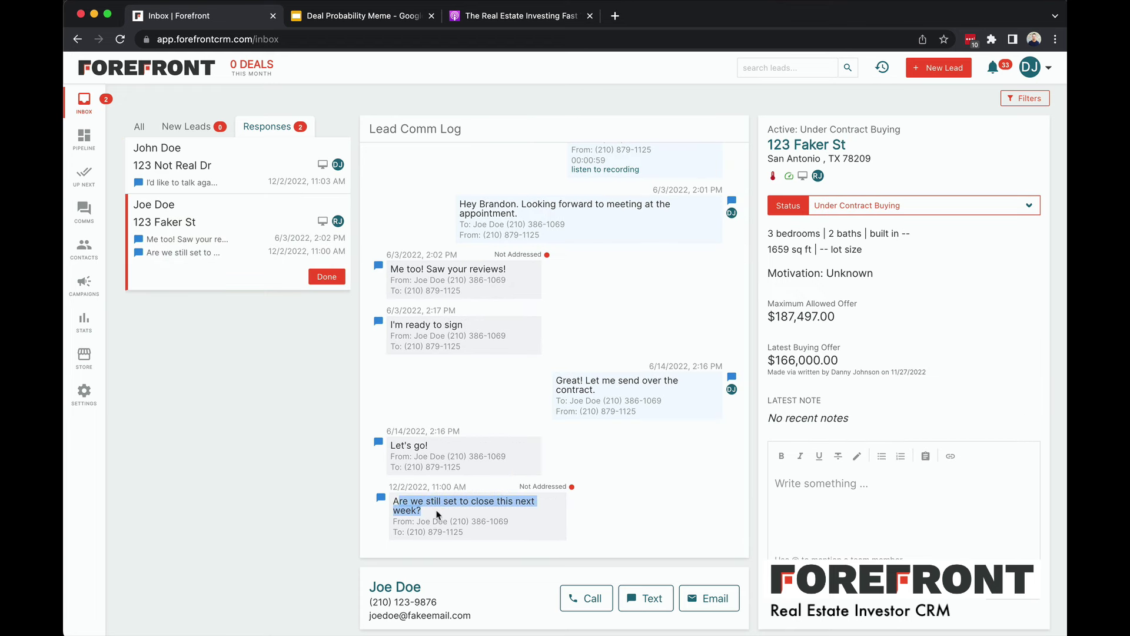
left_click(442, 517)
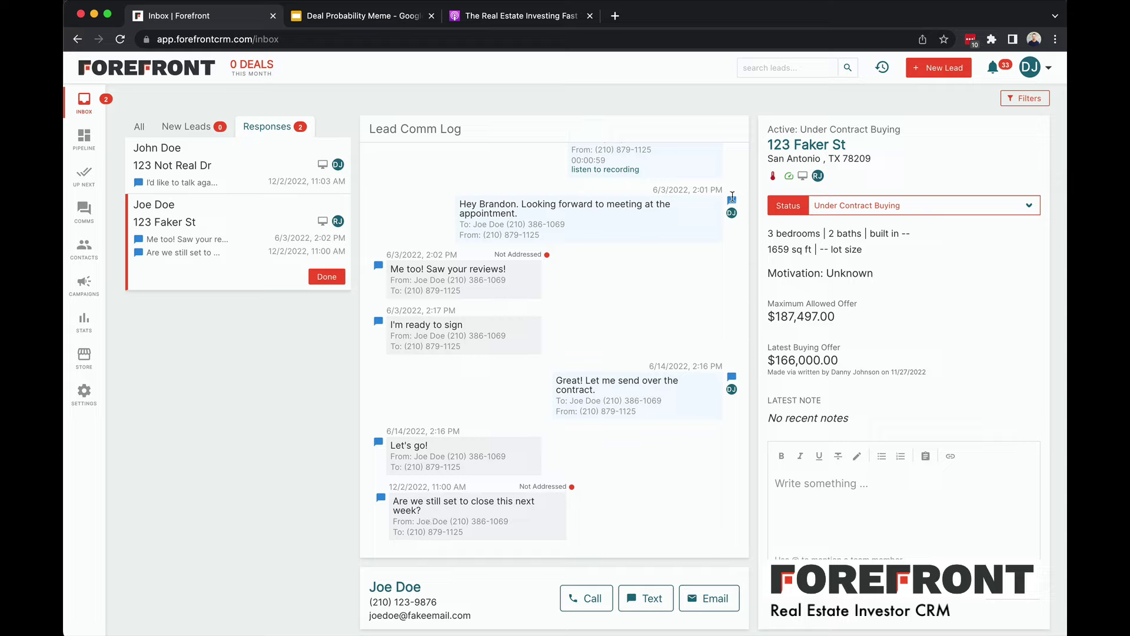
Open the full 123 Faker St record, scroll through its details, and close it
left_click(799, 147)
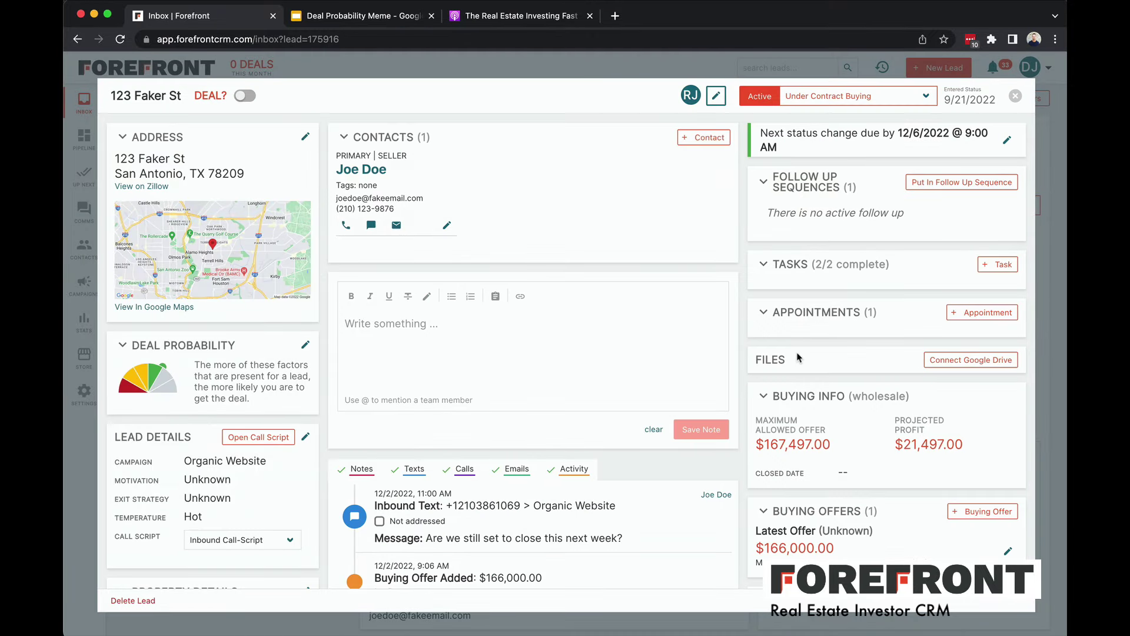
scroll(783, 377, "down", 3)
scroll(811, 394, "down", 2)
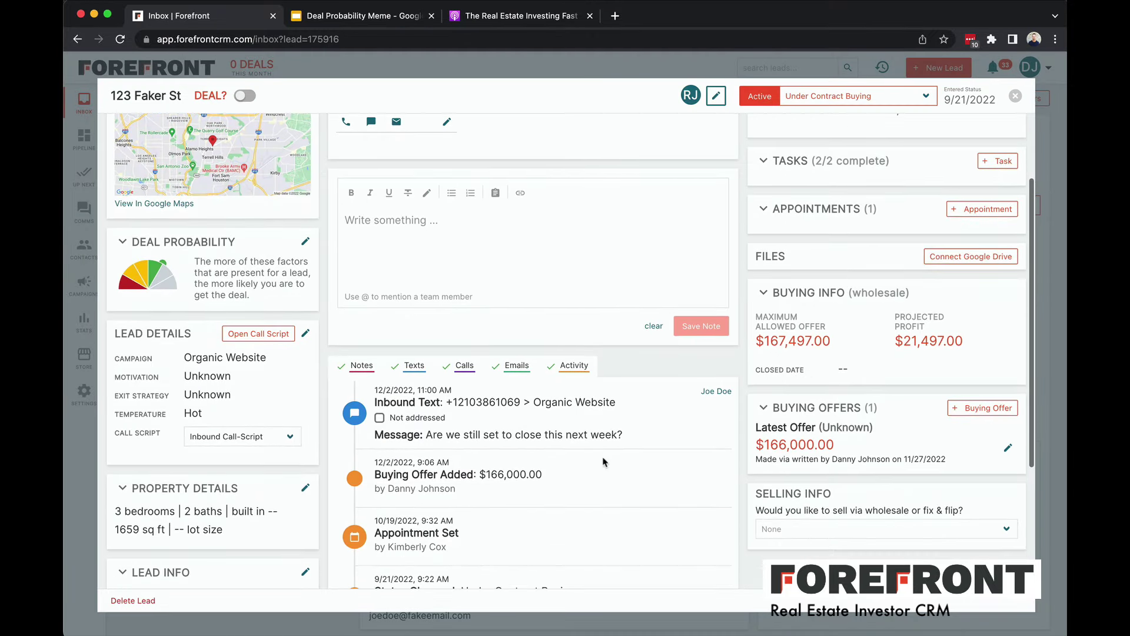
scroll(402, 339, "up", 2)
scroll(403, 340, "up", 2)
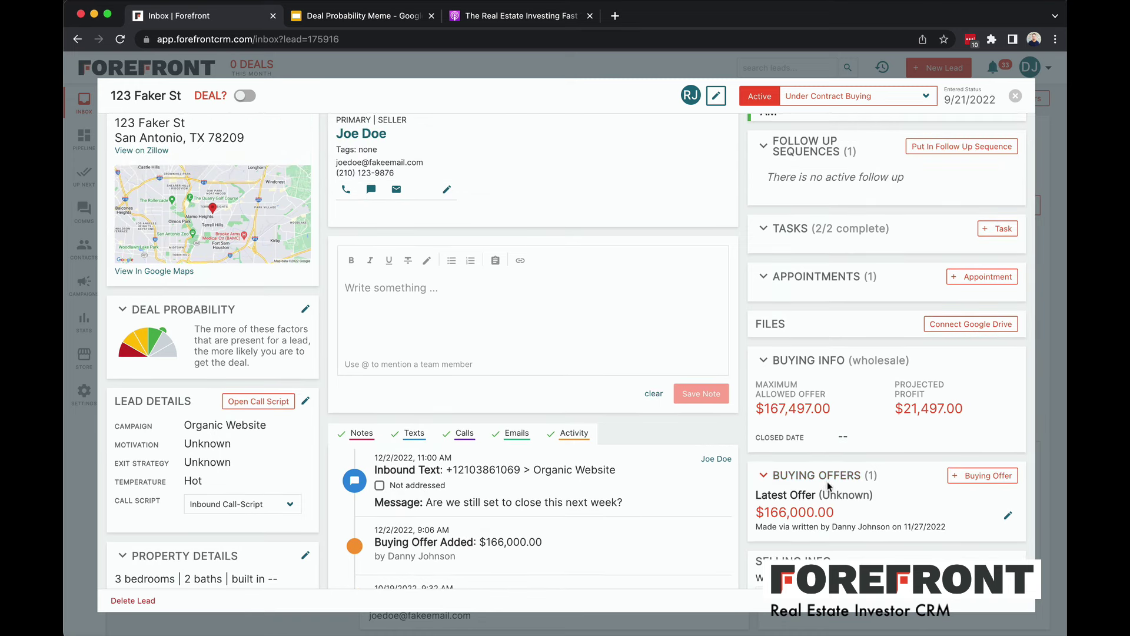
left_click(1016, 96)
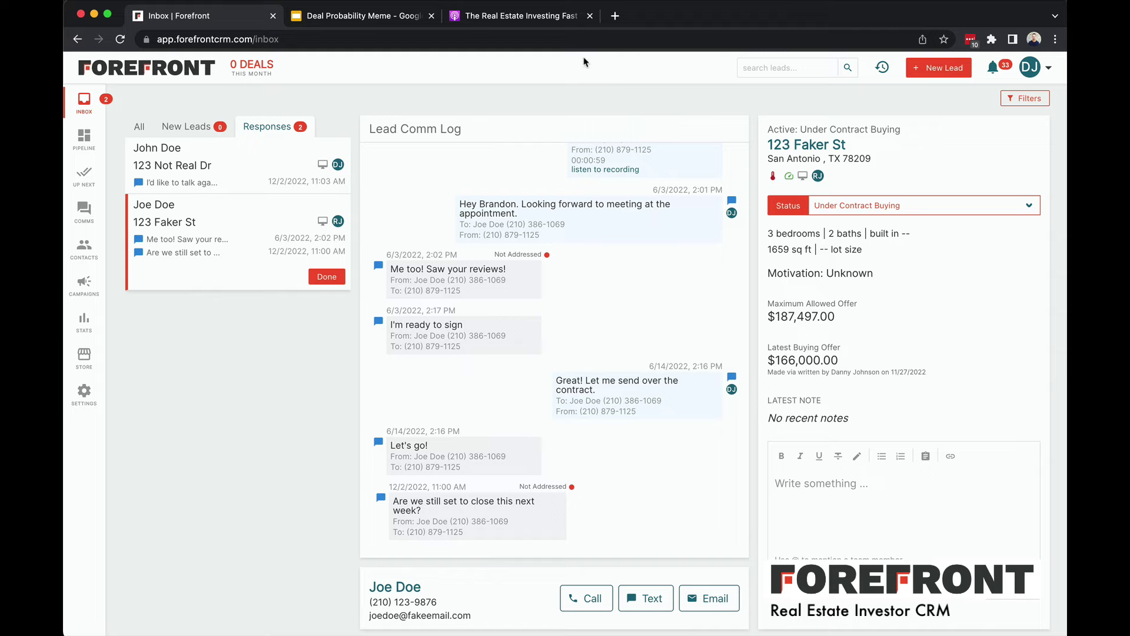
Load forefrontcrm.com/pricing in a new tab and dismiss the overlay on the pricing page
left_click(615, 18)
type("forefrontcrm.com/;pri")
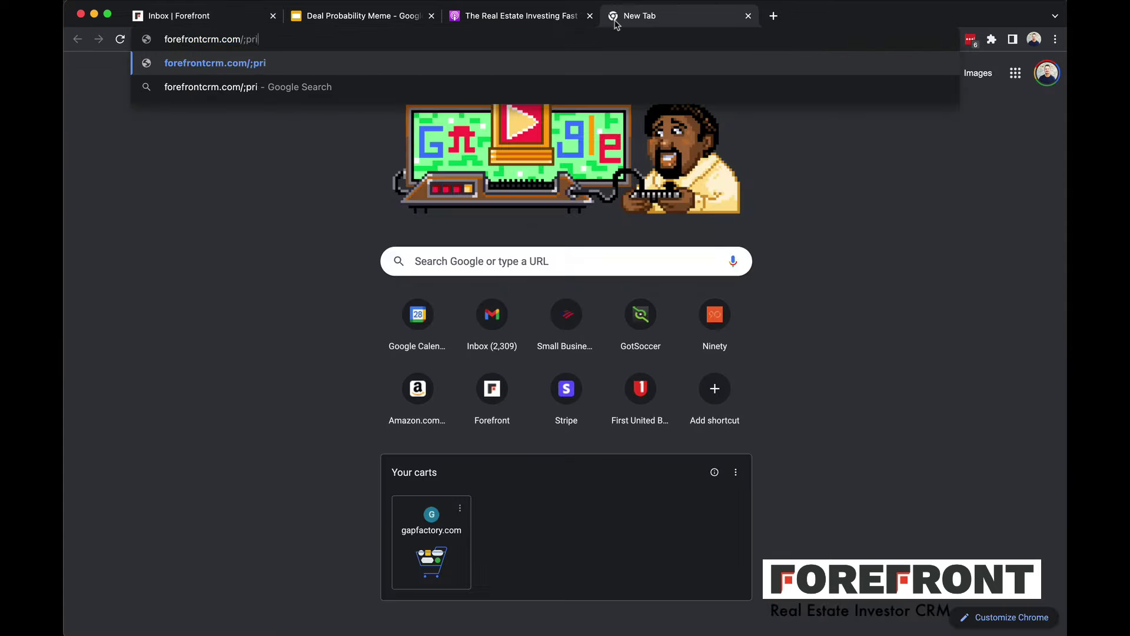
key("BackSpace")
key("BackSpace")
key("BackSpace")
key("BackSpace")
type("pri")
key("Return")
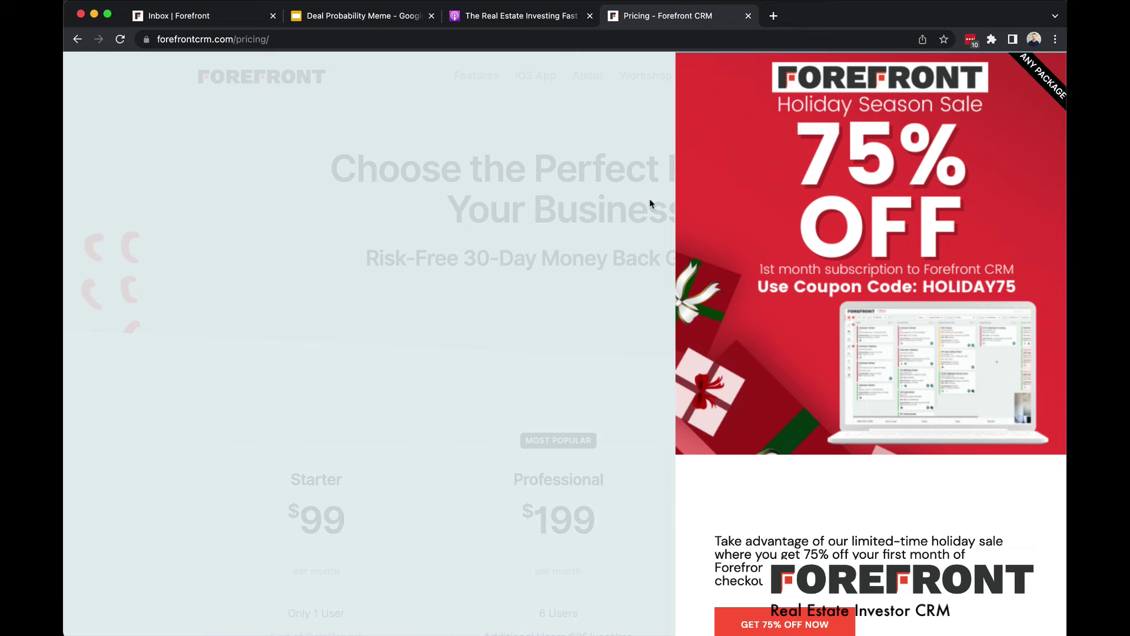
left_click(650, 201)
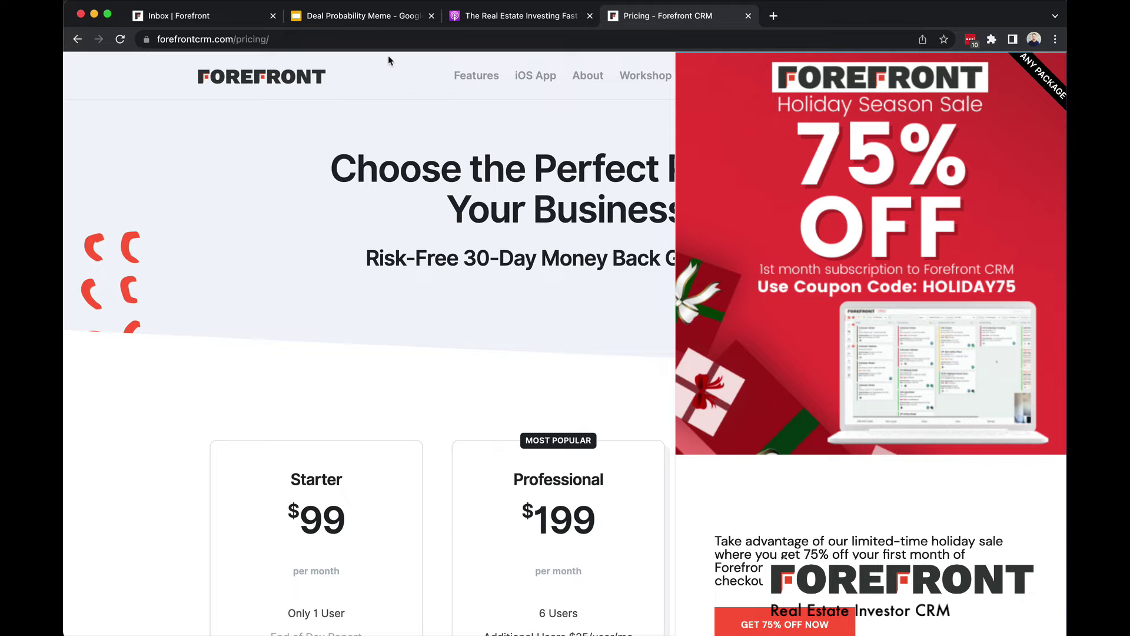
Change the address from pricing/ to demo/ to go to the Forefront demo page
left_click_drag(261, 41, 316, 45)
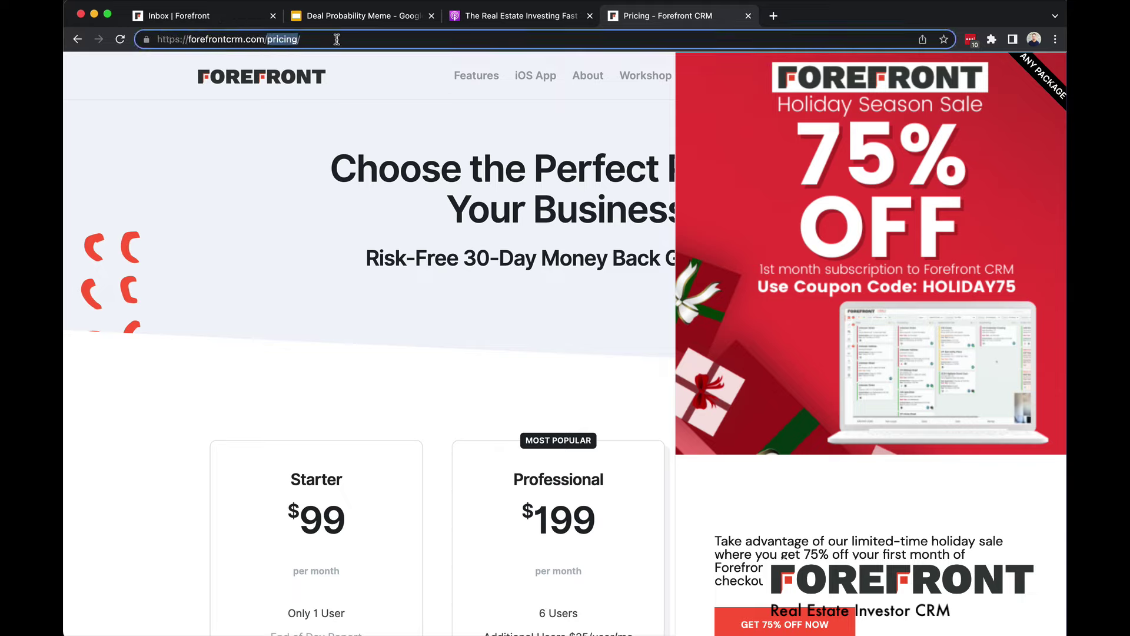
type("demo/")
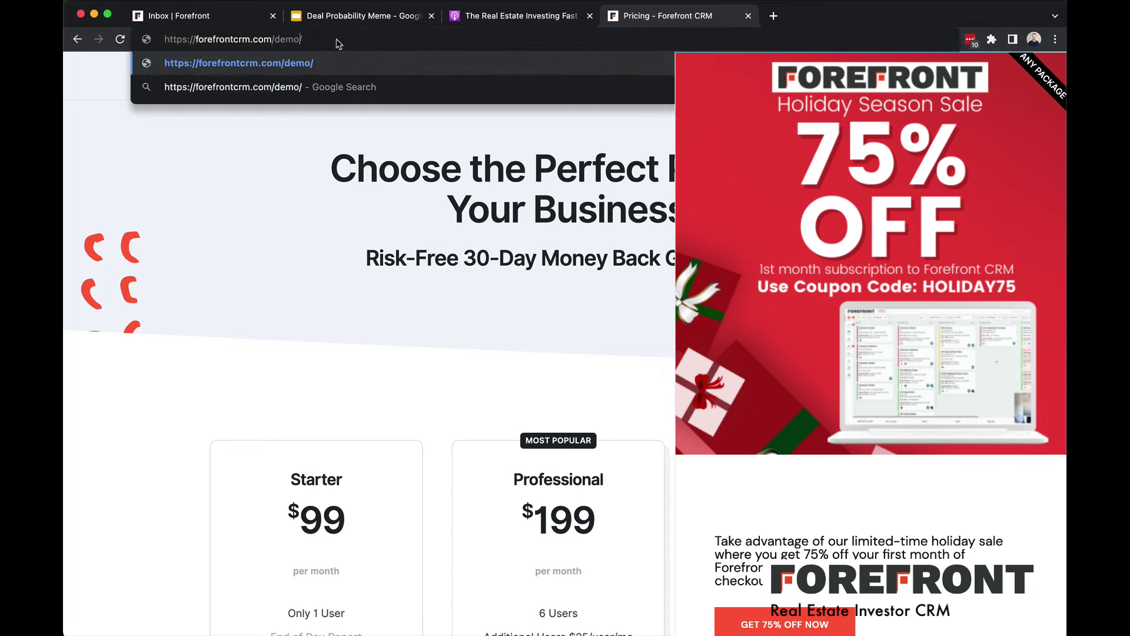
key("Return")
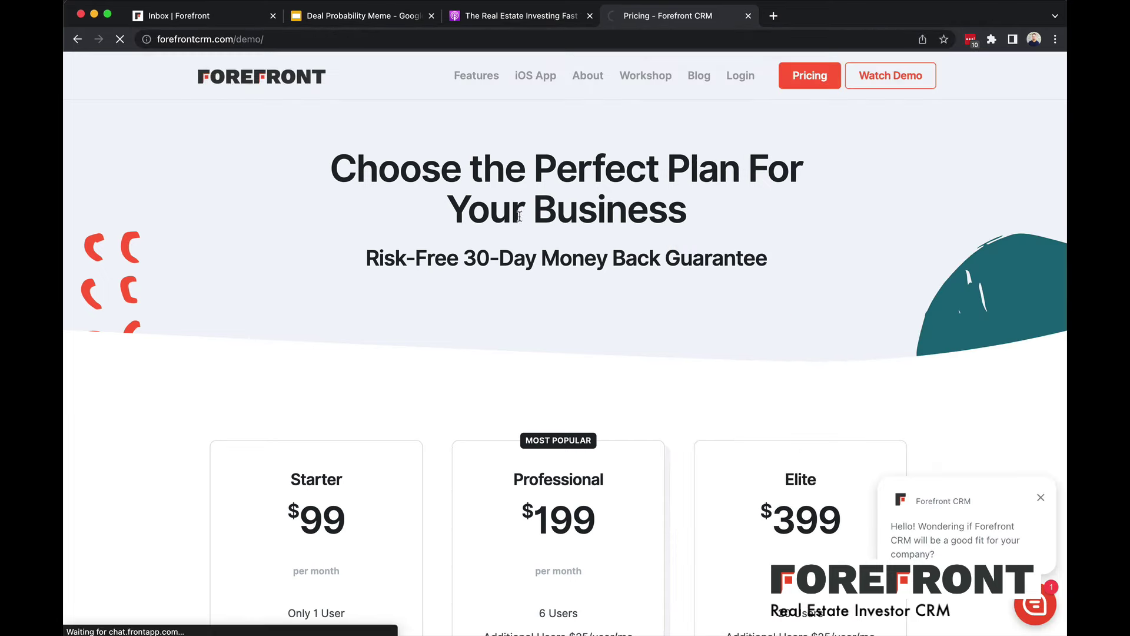